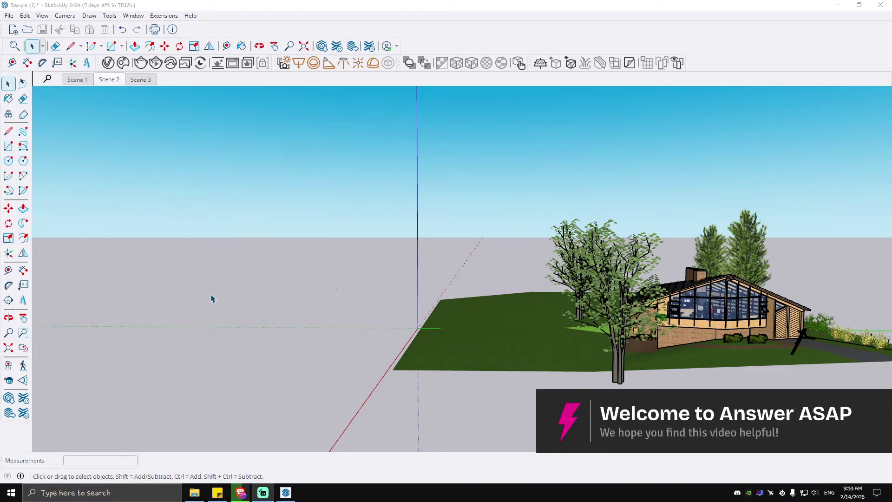
# Step: Tilt the view down and draw a rectangle on the ground using Draw > Shapes > Rectangle
pyautogui.moveTo(212, 299); pyautogui.dragTo(167, 179, button='middle')
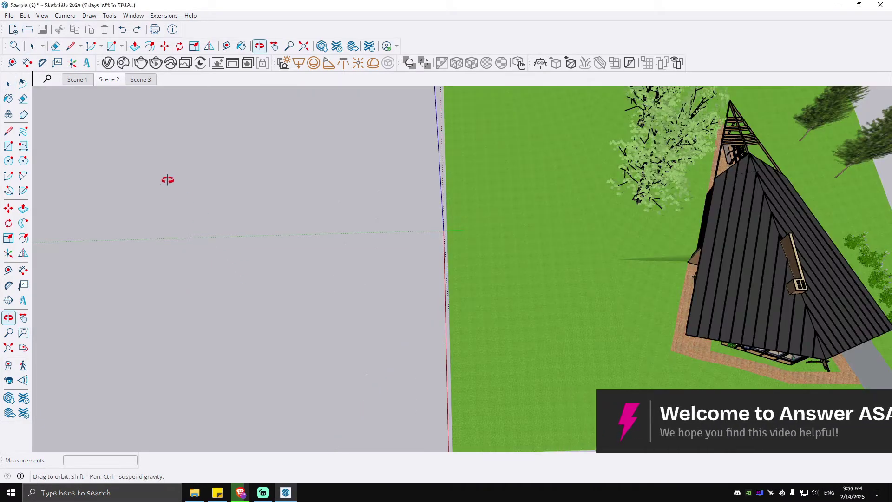
pyautogui.click(94, 16)
pyautogui.moveTo(103, 50)
pyautogui.click(161, 50)
pyautogui.click(347, 237)
pyautogui.click(417, 247)
pyautogui.scroll(3, 213, 255)
pyautogui.scroll(2, 313, 230)
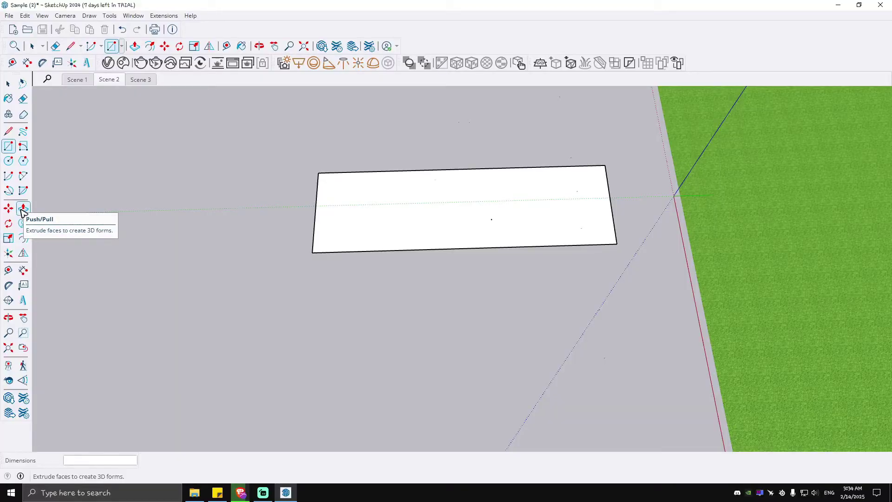
# Step: Push/Pull the rectangle upward into a solid box
pyautogui.click(22, 208)
pyautogui.click(418, 193)
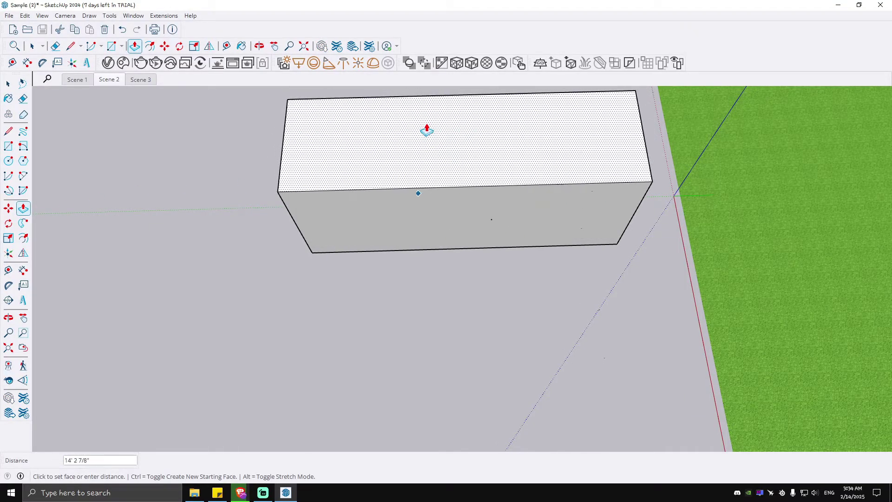
pyautogui.click(424, 153)
# Step: Select the entire box and make it a group
pyautogui.press('space')
pyautogui.tripleClick(418, 198)
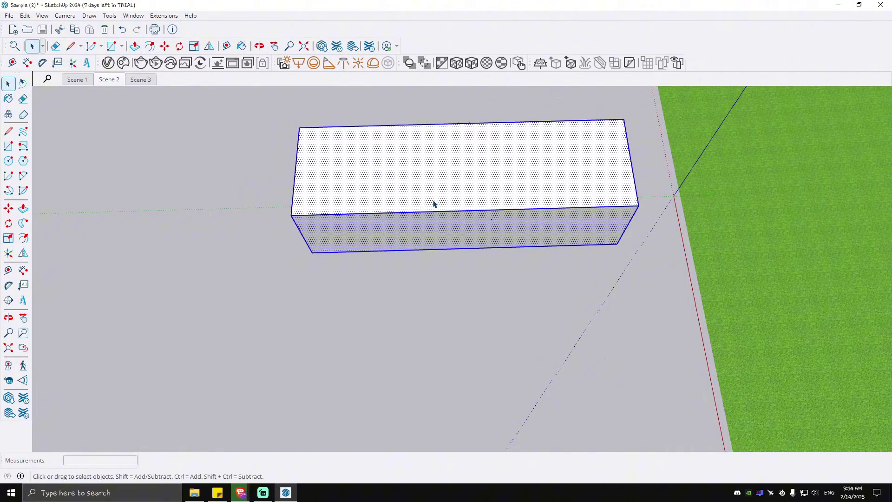
pyautogui.rightClick(436, 180)
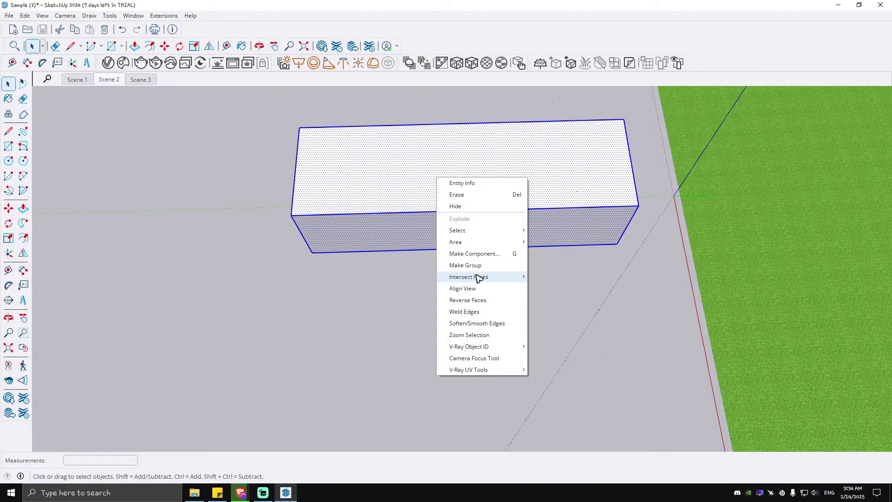
pyautogui.click(481, 272)
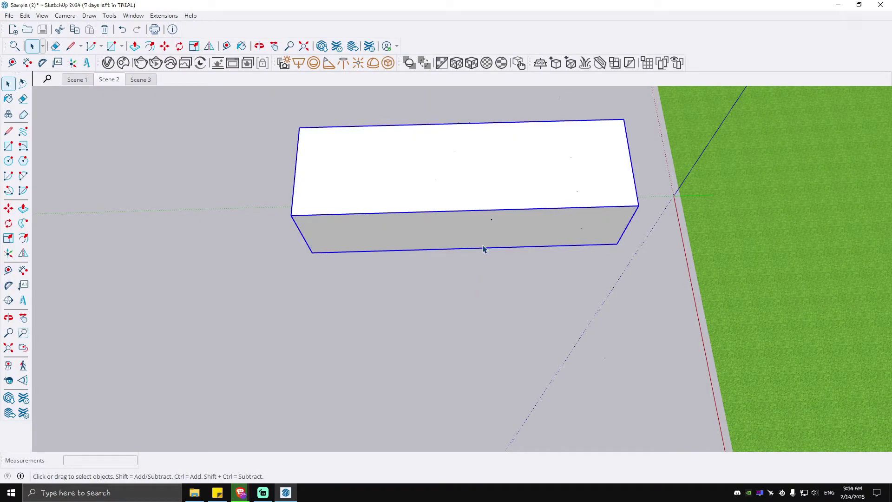
pyautogui.scroll(2, 471, 169)
pyautogui.scroll(-1, 468, 175)
pyautogui.scroll(2, 464, 182)
pyautogui.scroll(-2, 462, 180)
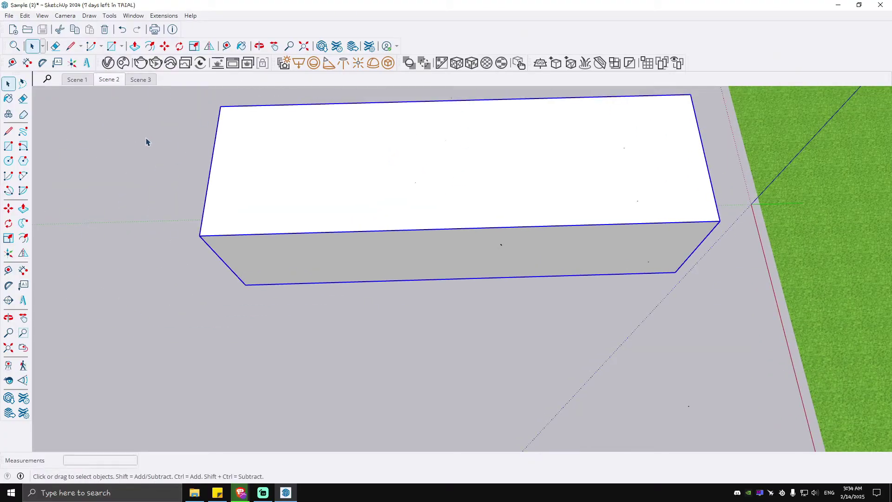
# Step: Place 3D text 'ANSWER ASAP' in Super Bubble font on the box's front face
pyautogui.click(23, 302)
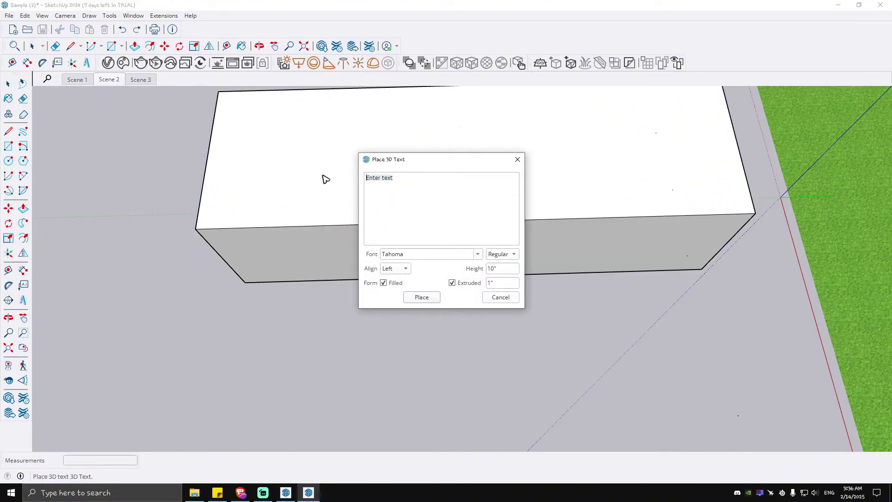
pyautogui.write('Answ')
pyautogui.click(477, 255)
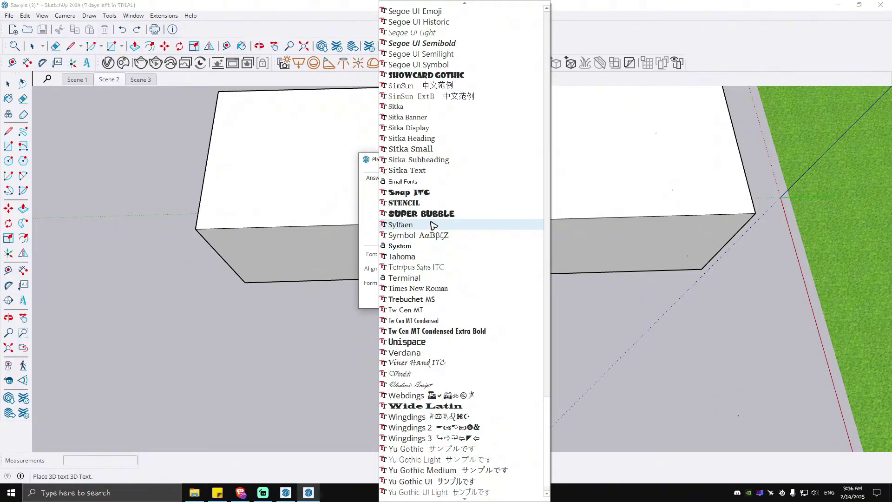
pyautogui.click(422, 214)
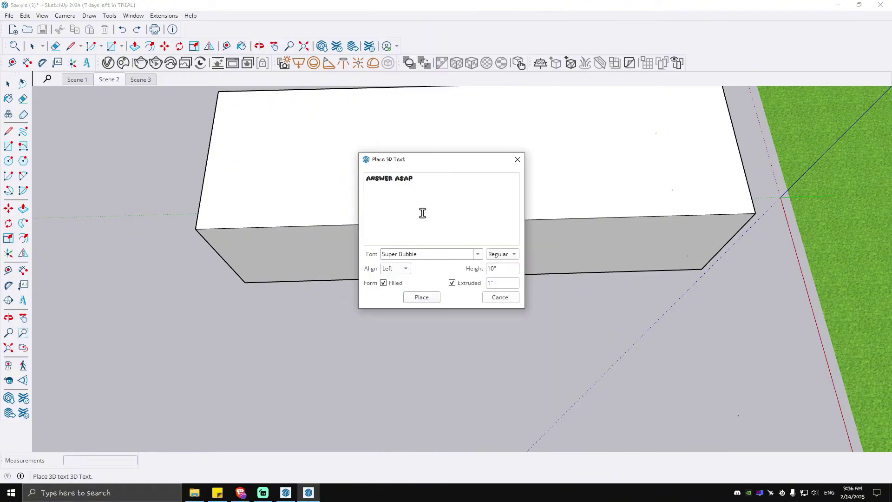
pyautogui.click(421, 297)
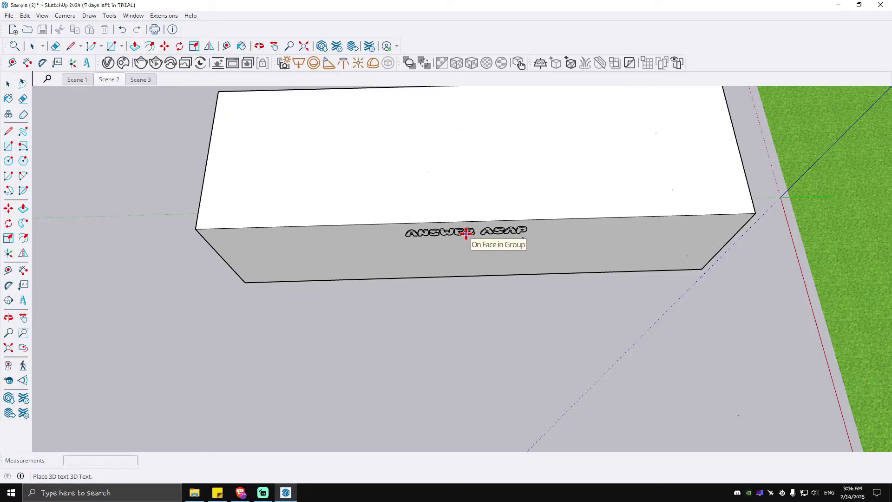
pyautogui.click(466, 235)
pyautogui.moveTo(465, 234)
pyautogui.mouseDown(button='middle')
pyautogui.moveTo(255, 176)
pyautogui.moveTo(285, 222)
pyautogui.moveTo(203, 215)
pyautogui.moveTo(391, 215)
pyautogui.moveTo(560, 178)
pyautogui.mouseUp(button='middle')
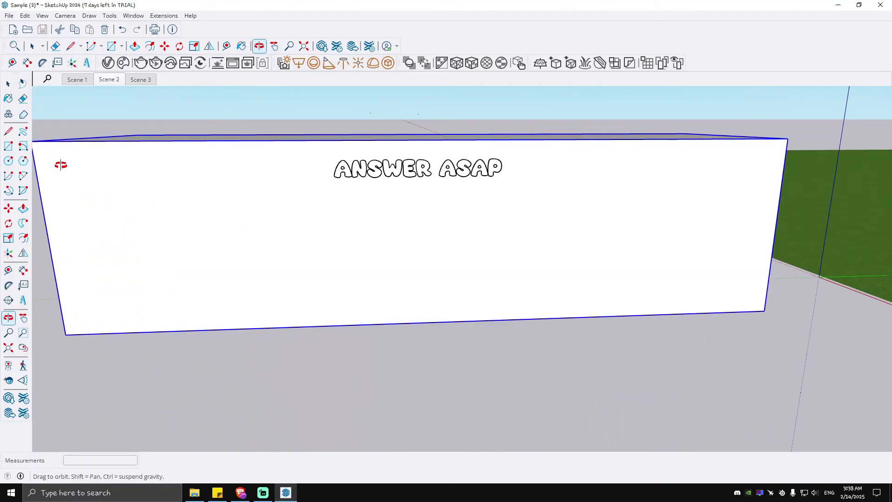
# Step: Place unfilled, unextruded '2D TEXT' lettering just below ANSWER ASAP
pyautogui.click(89, 64)
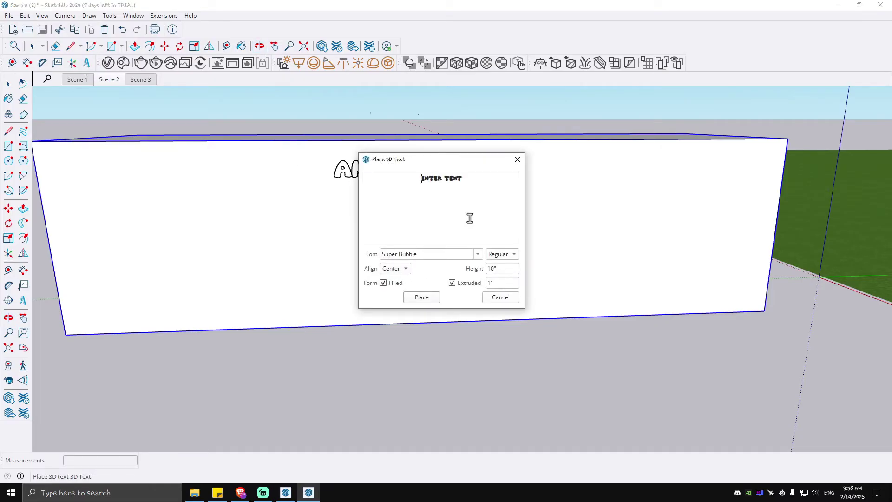
pyautogui.moveTo(493, 184); pyautogui.dragTo(366, 172)
pyautogui.write('3D Tex')
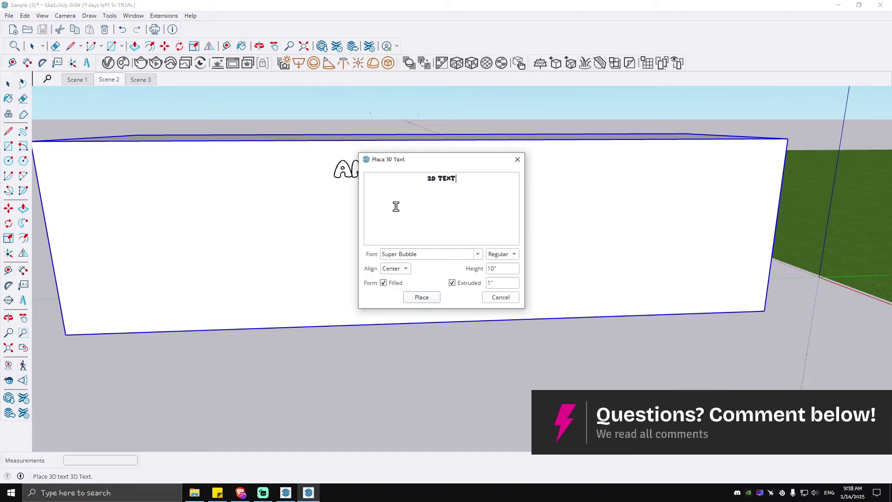
pyautogui.click(383, 282)
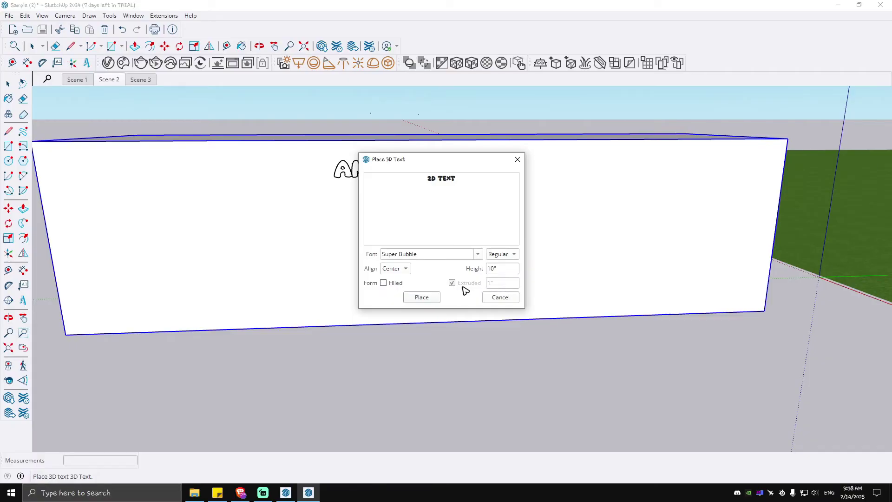
pyautogui.click(421, 298)
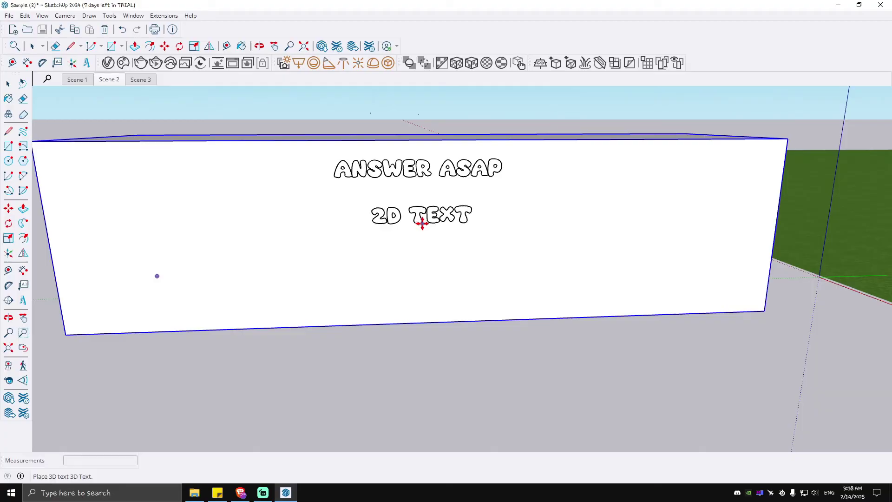
pyautogui.click(407, 230)
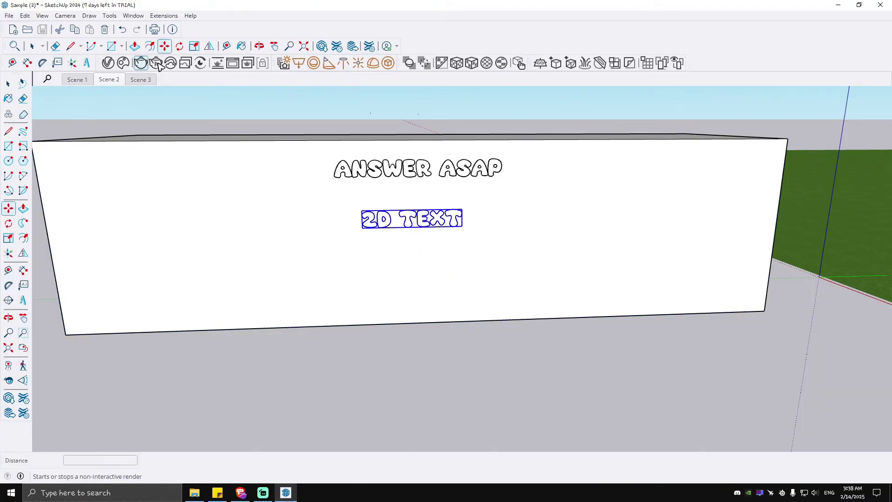
pyautogui.click(258, 46)
pyautogui.moveTo(448, 215); pyautogui.dragTo(173, 209)
# Step: Give the ANSWER ASAP lettering a light blue water material from the Materials library
pyautogui.press('space')
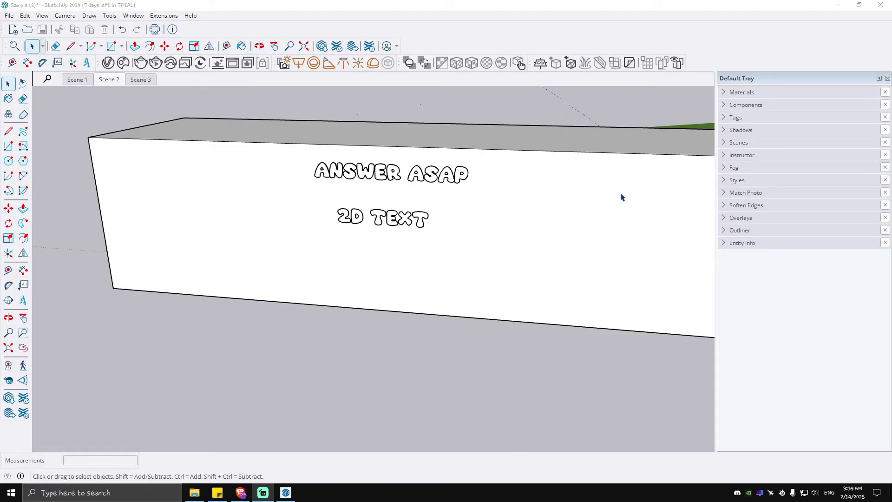
pyautogui.click(726, 94)
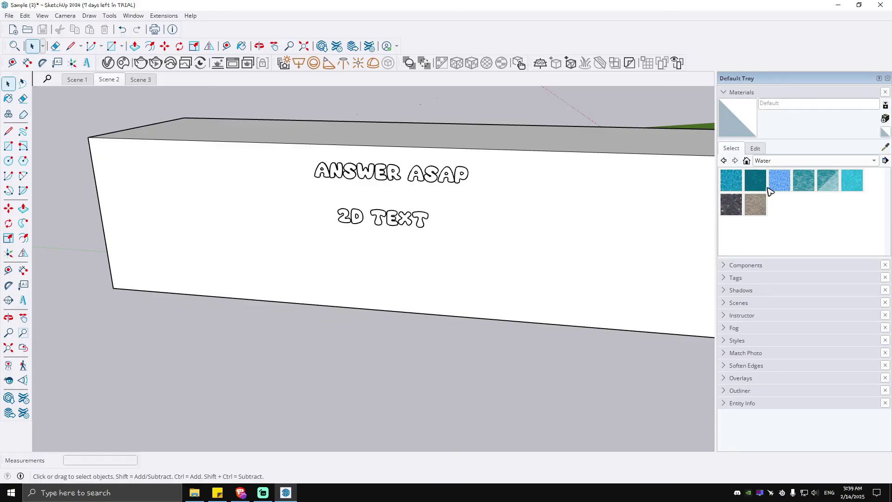
pyautogui.click(781, 183)
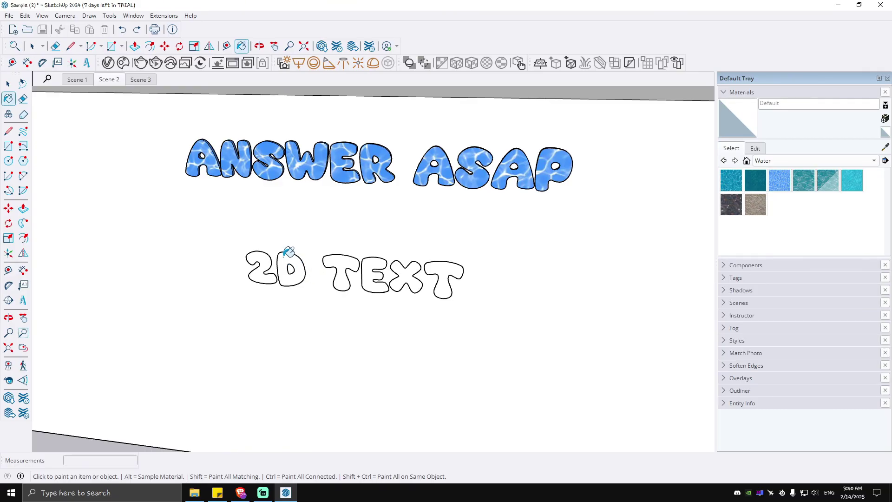
# Step: Paint the box with the sandy Water Stream Shallow texture
pyautogui.click(754, 207)
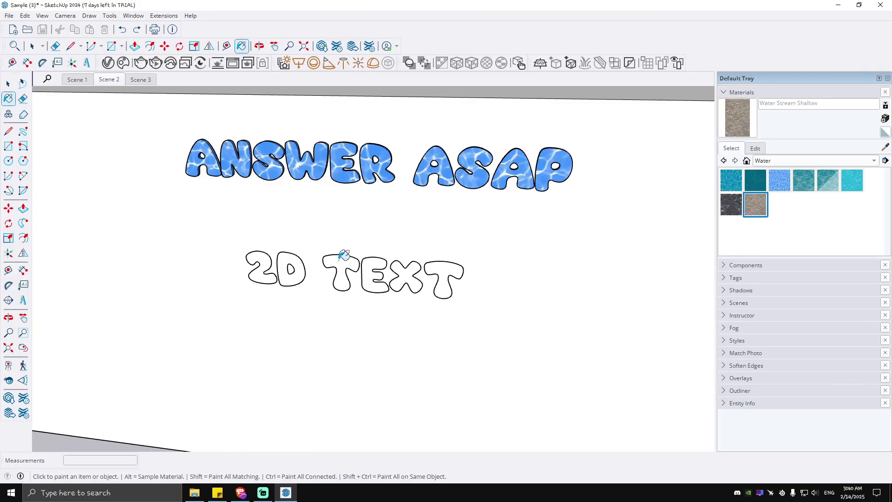
pyautogui.click(342, 255)
pyautogui.scroll(-3, 354, 266)
pyautogui.scroll(-1, 474, 293)
pyautogui.scroll(-1, 522, 302)
pyautogui.scroll(3, 523, 304)
pyautogui.scroll(-3, 516, 293)
pyautogui.scroll(2, 495, 287)
pyautogui.scroll(-1, 486, 299)
pyautogui.scroll(-1, 491, 299)
pyautogui.scroll(-2, 495, 299)
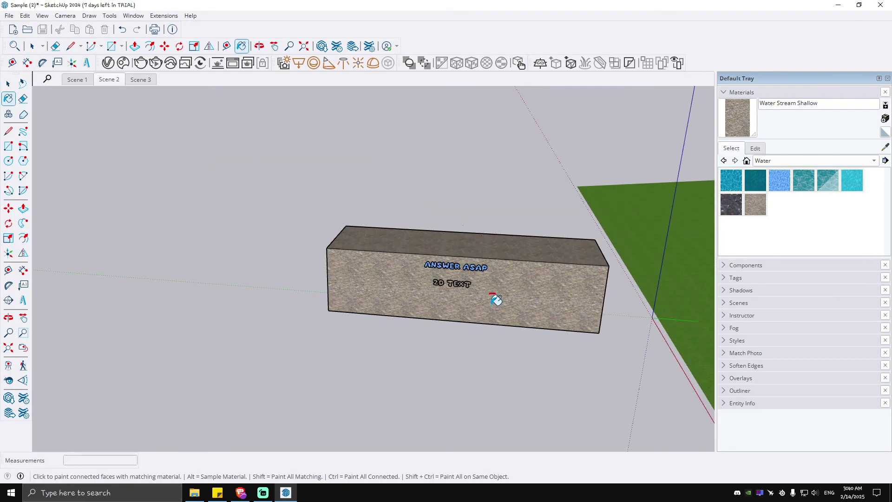
pyautogui.click(258, 46)
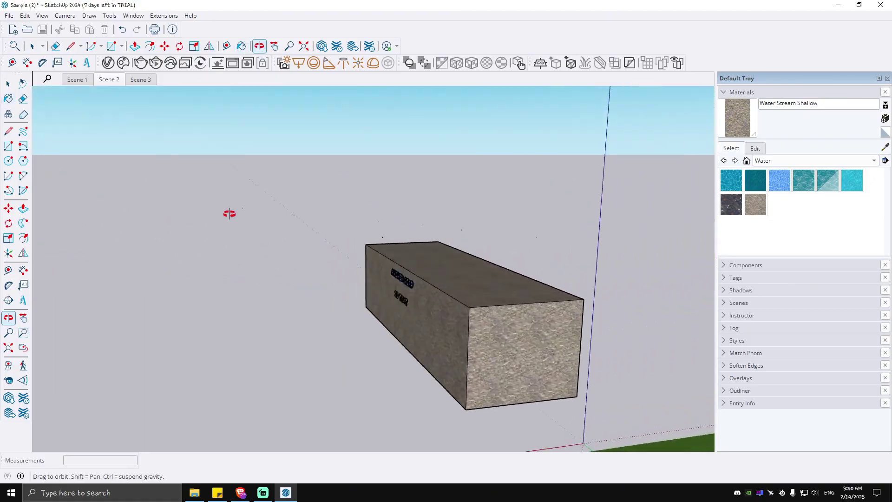